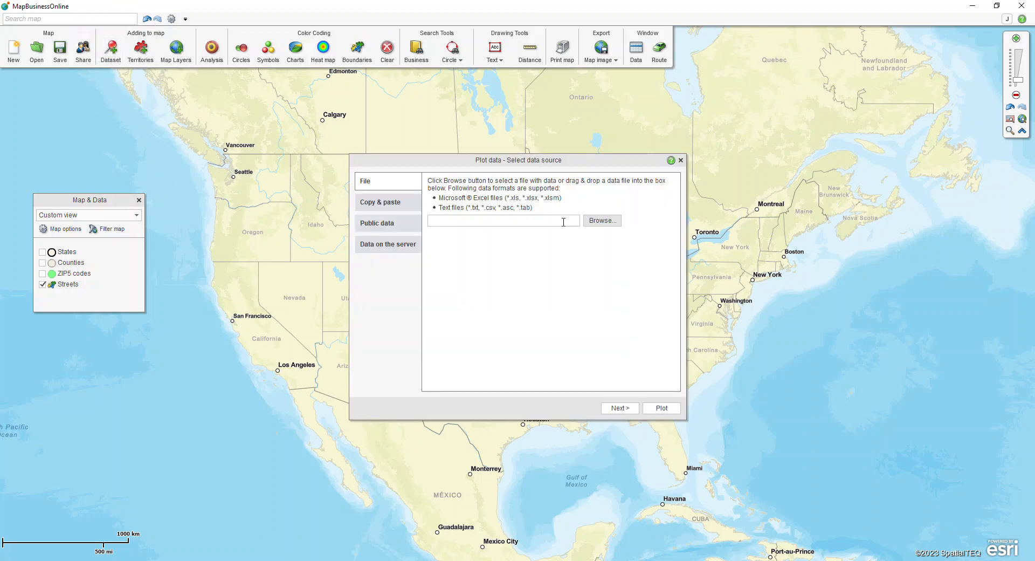
Choose copy and paste as the data source for plotting the new dataset
left_click(596, 227)
left_click(397, 208)
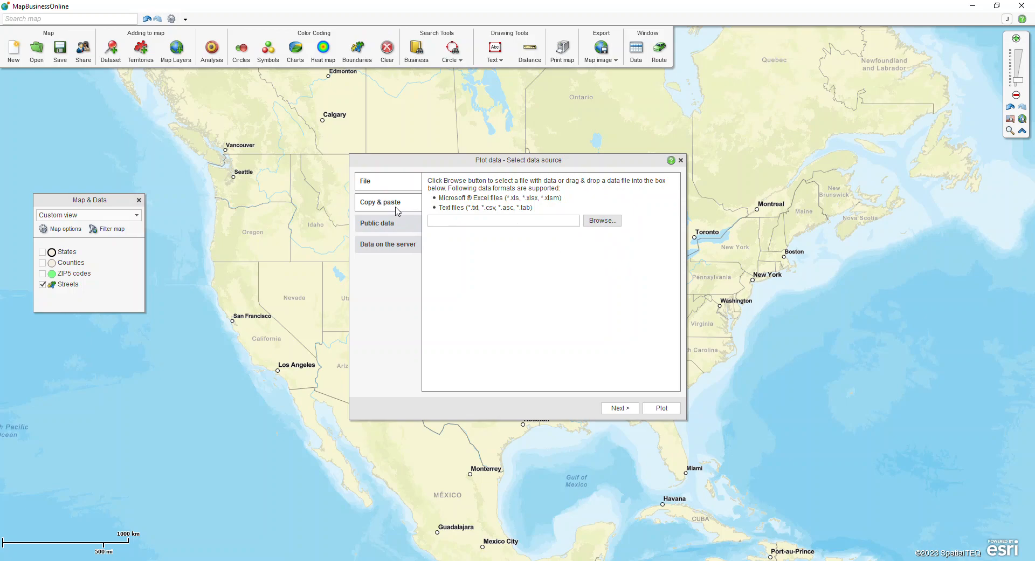
left_click(397, 209)
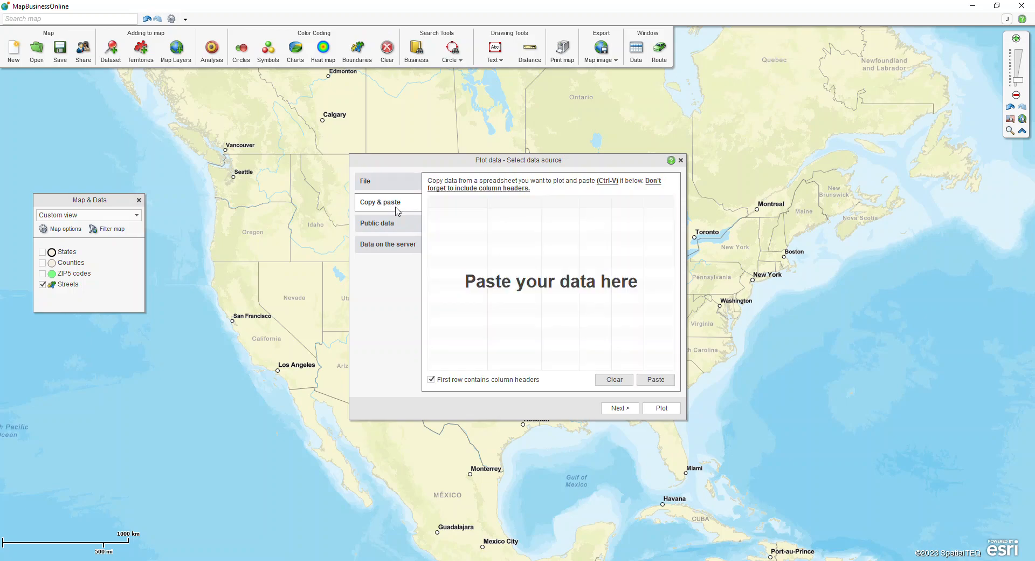
left_click(457, 230)
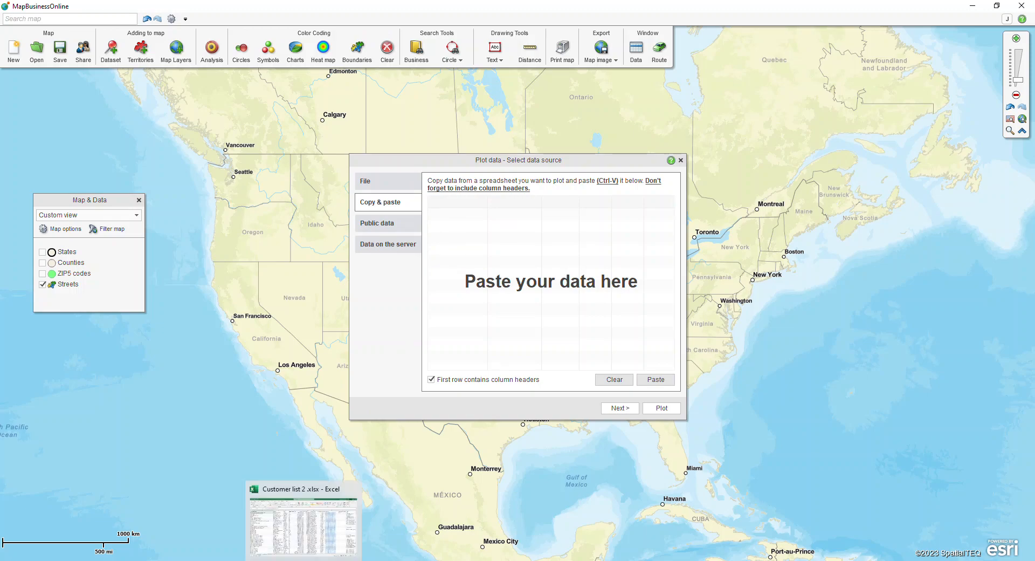
Switch to Excel, copy A1:H30 from the Customer list 2 workbook, and paste it into the plot data source in MapBusinessOnline
left_click(304, 517)
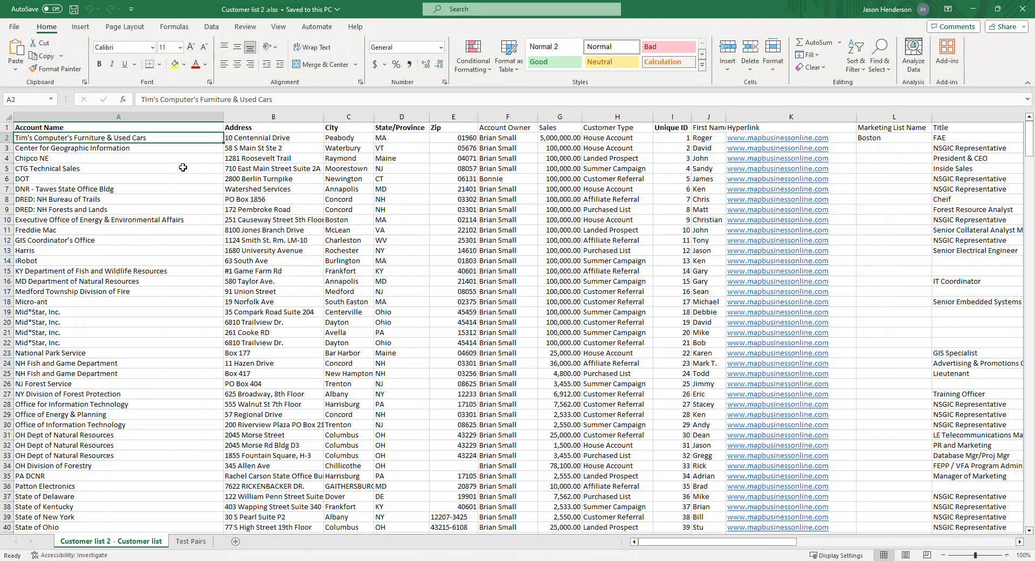
left_click(188, 136)
left_click_drag(183, 128, 614, 426)
key("ctrl+c")
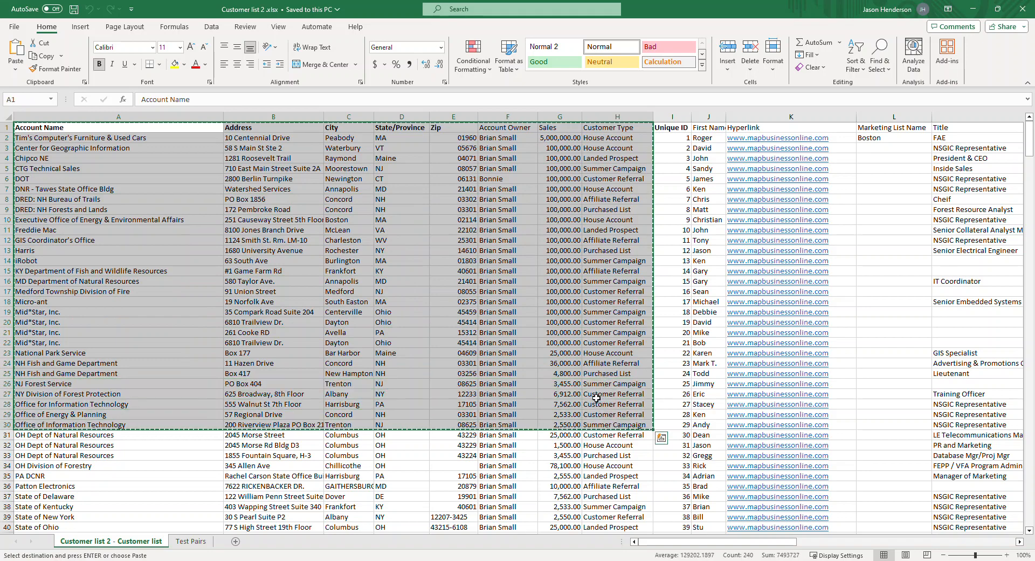
key("alt+Tab")
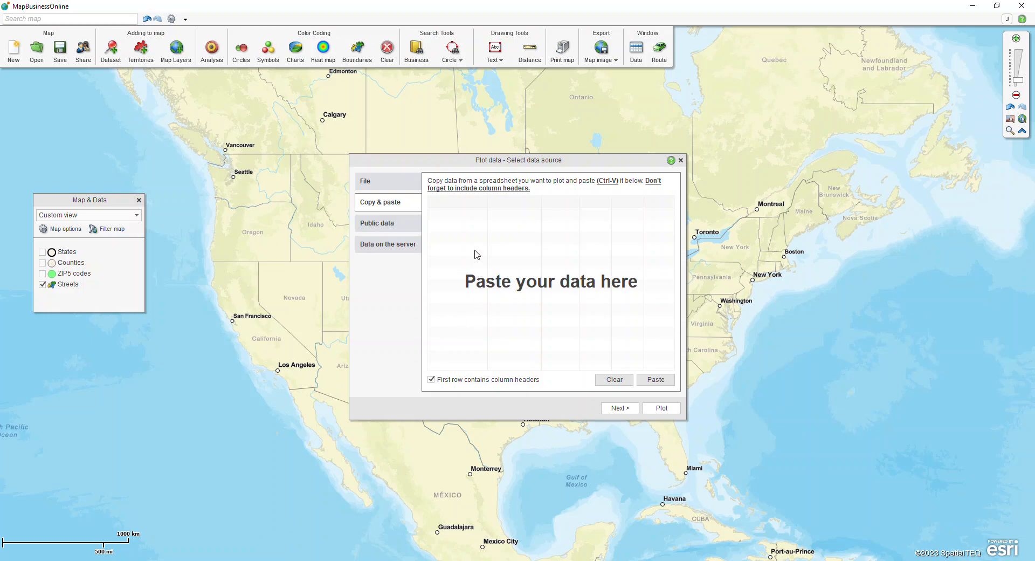
key("ctrl+v")
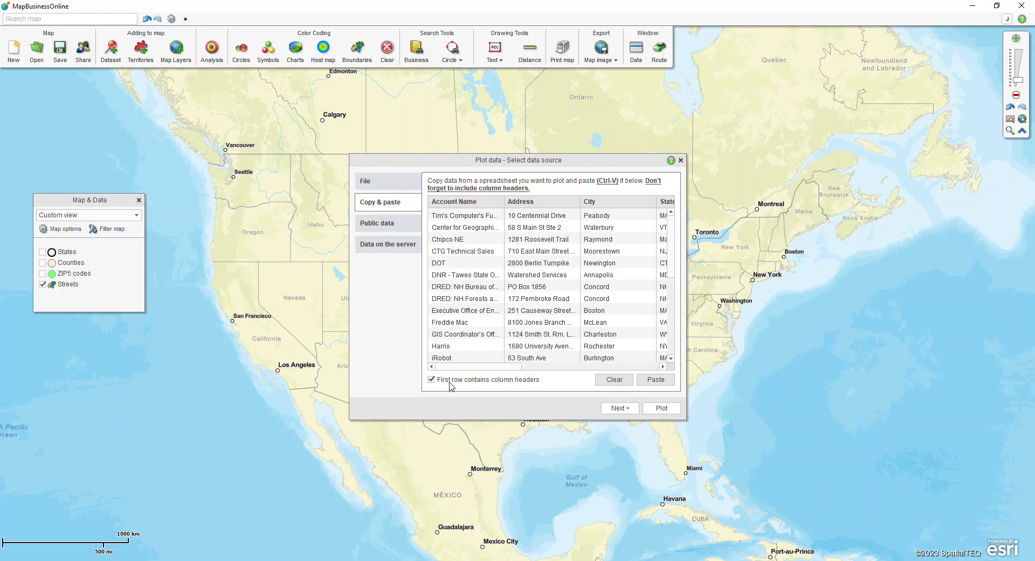
Switch to Excel, copy A40:H62 from the customer list, and append it to the data already pasted in MapBusinessOnline
left_click(657, 412)
key("alt+Tab")
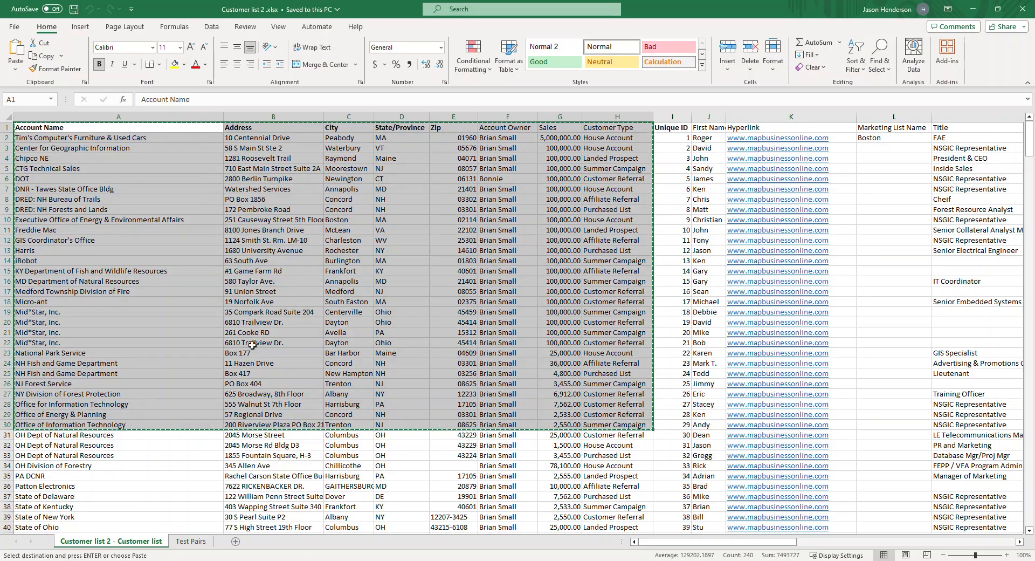
scroll(252, 345, "down", 8)
scroll(234, 352, "down", 3)
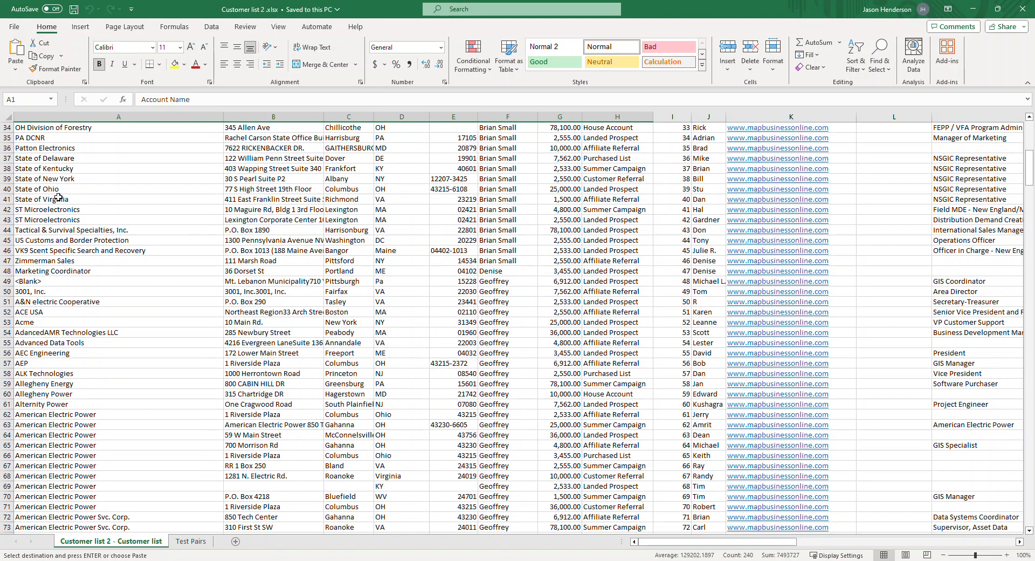
left_click_drag(57, 190, 610, 410)
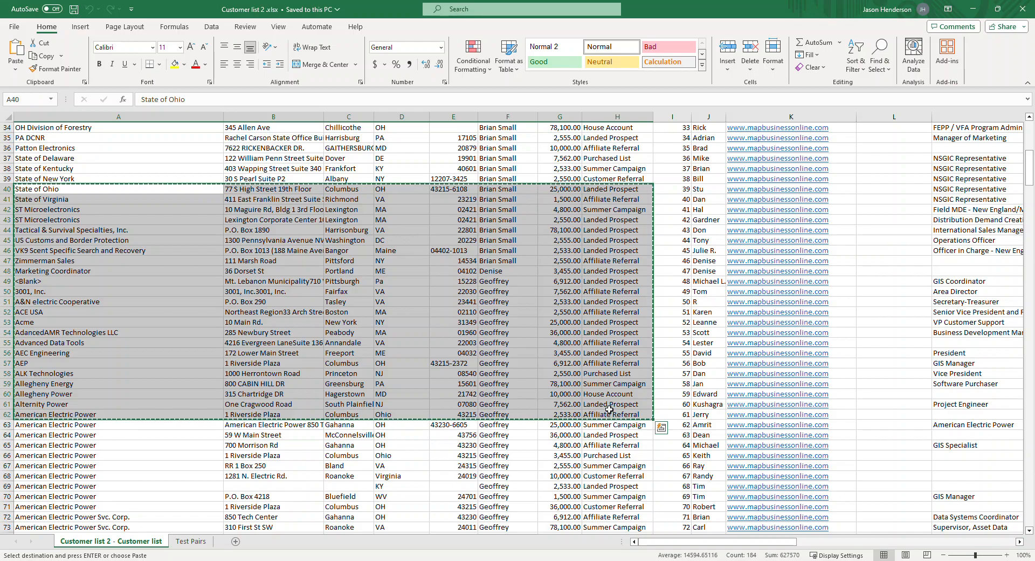
key("alt+Tab")
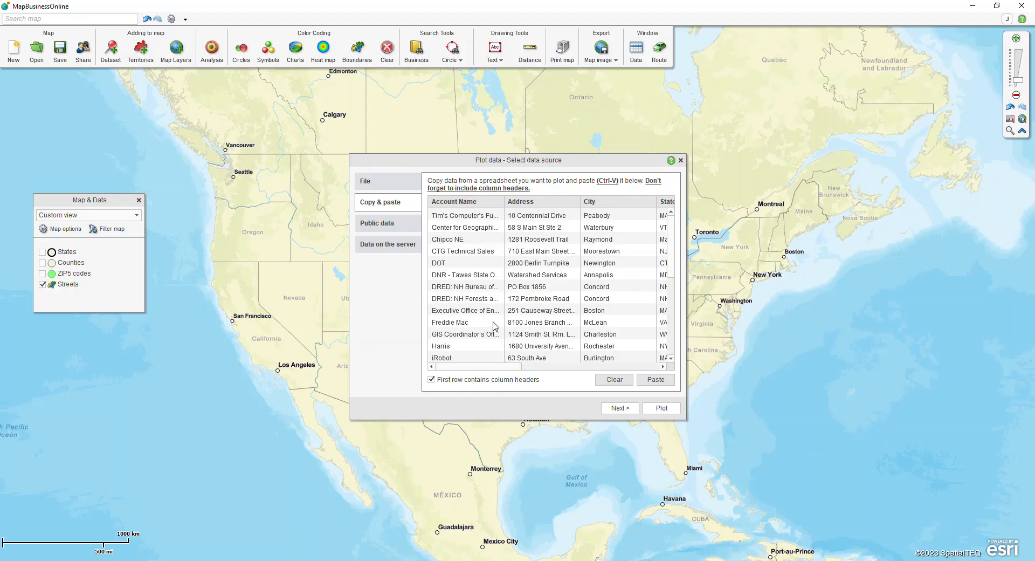
key("ctrl+v")
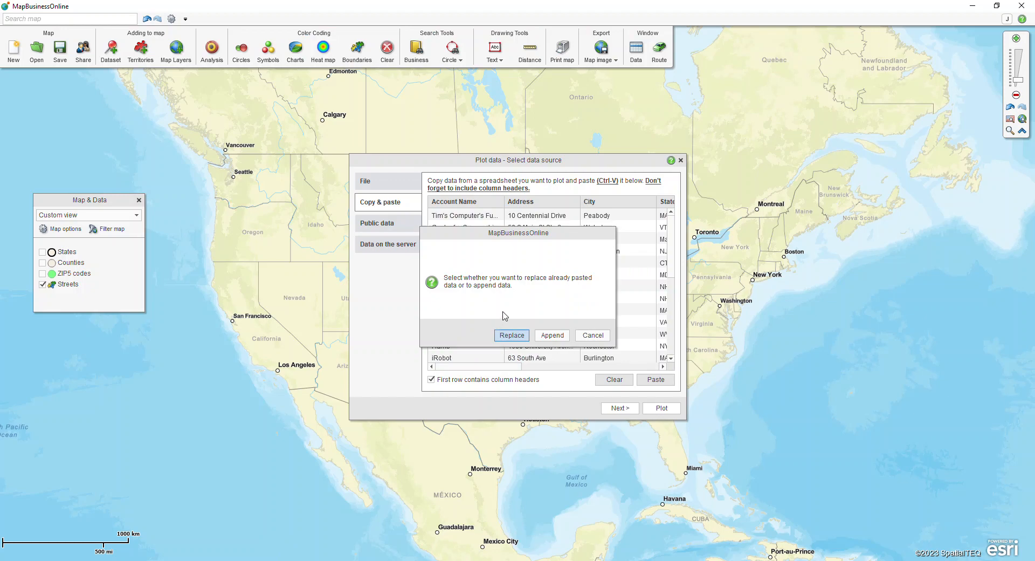
left_click(550, 336)
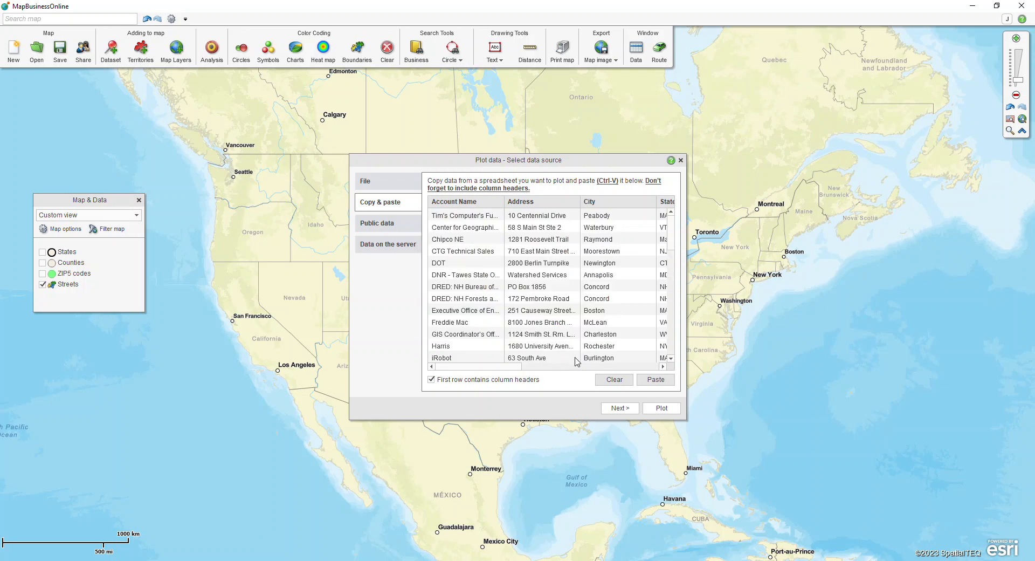
Set the locations to plot by Address, check the preview columns, and continue to the name and callout settings
left_click(619, 407)
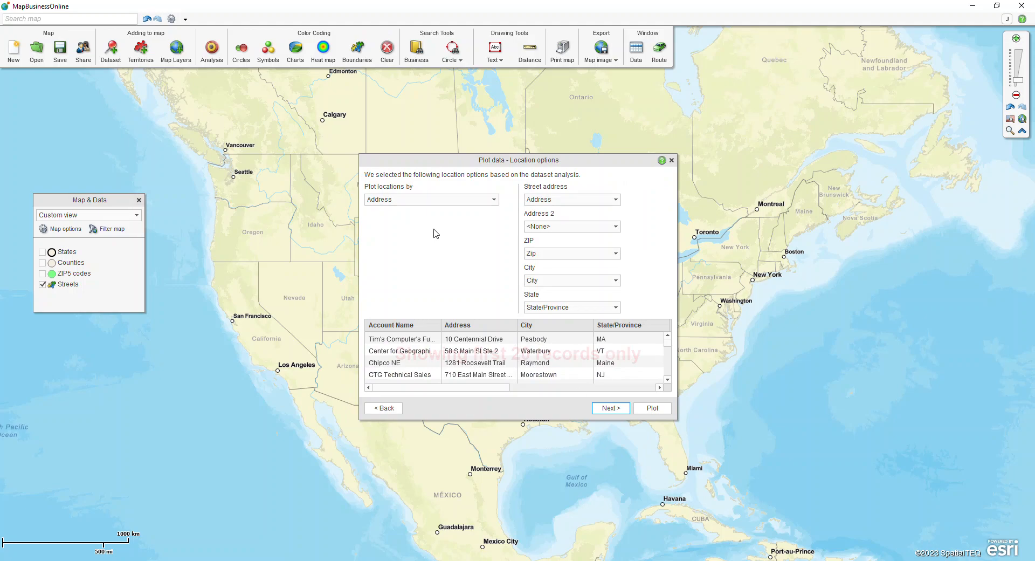
left_click(421, 200)
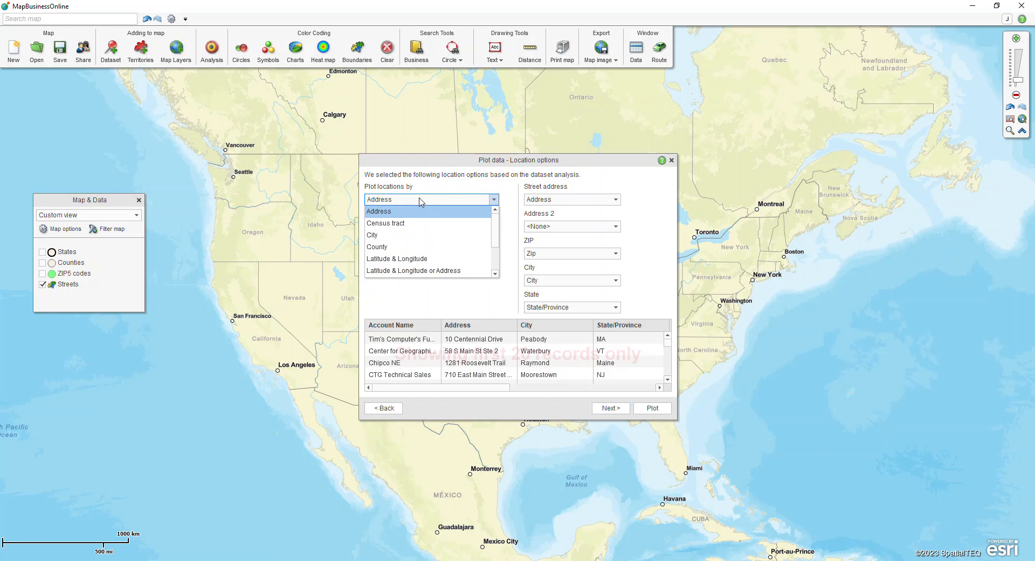
scroll(424, 253, "down", 2)
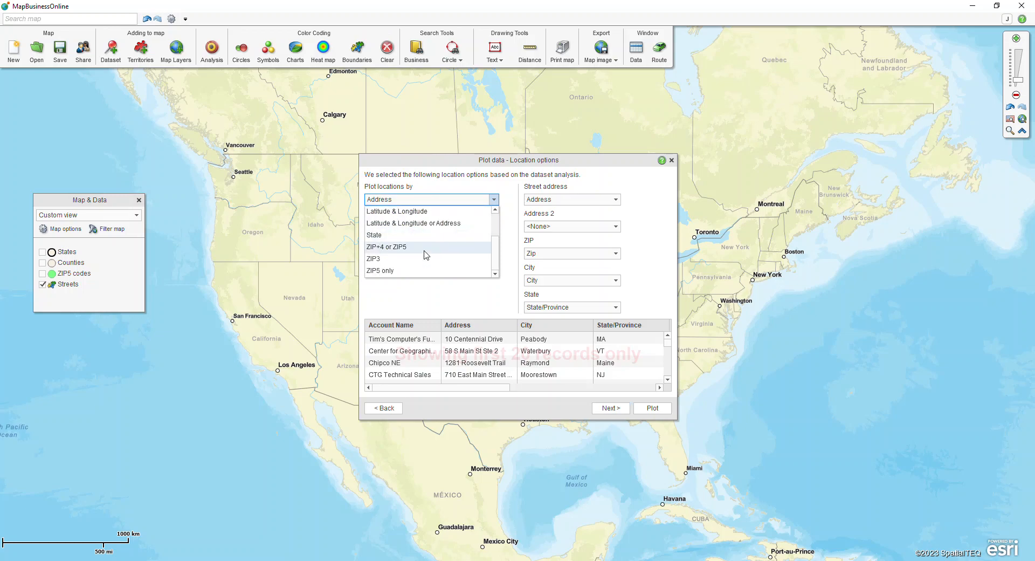
scroll(435, 256, "up", 2)
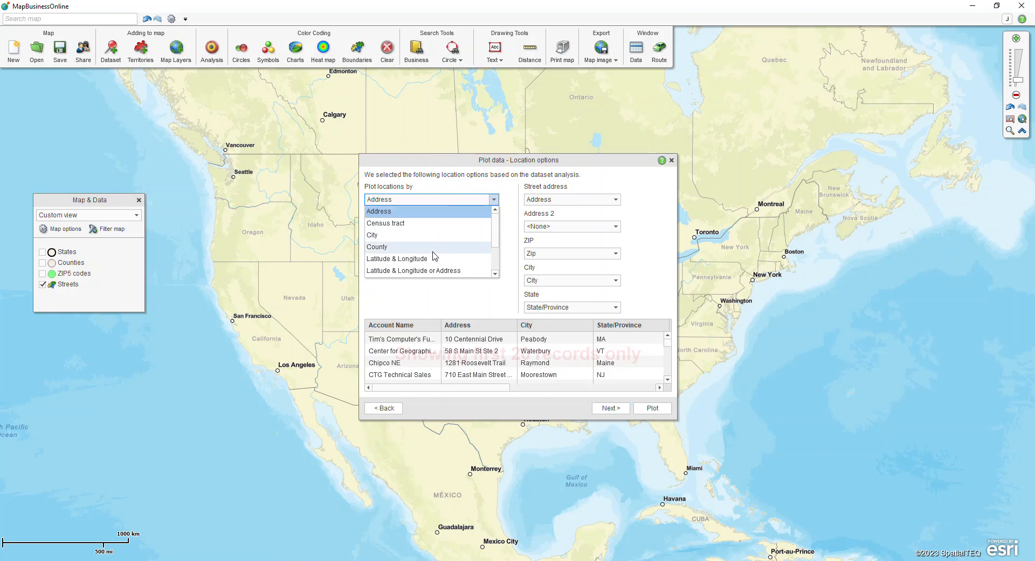
left_click(416, 213)
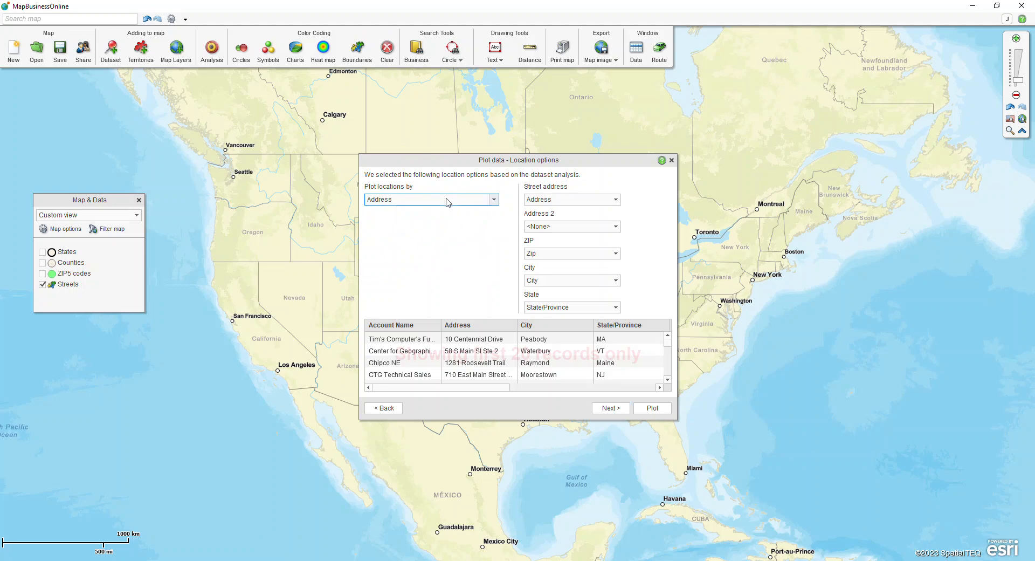
left_click_drag(461, 388, 496, 392)
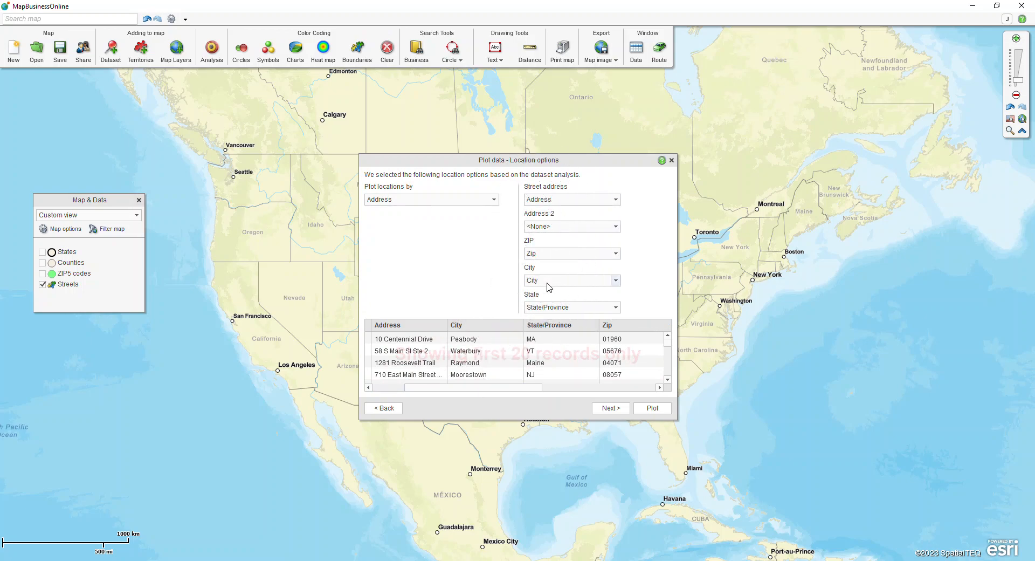
left_click(598, 410)
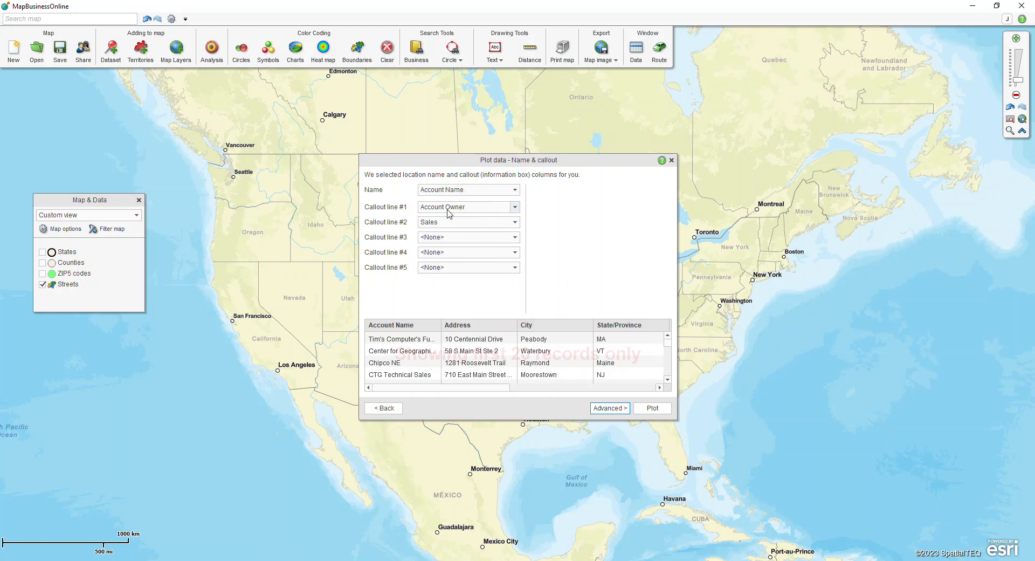
Set callout line #3 to Customer Type and plot the dataset on the map, finishing the plotting wizard
left_click(445, 239)
scroll(453, 272, "down", 1)
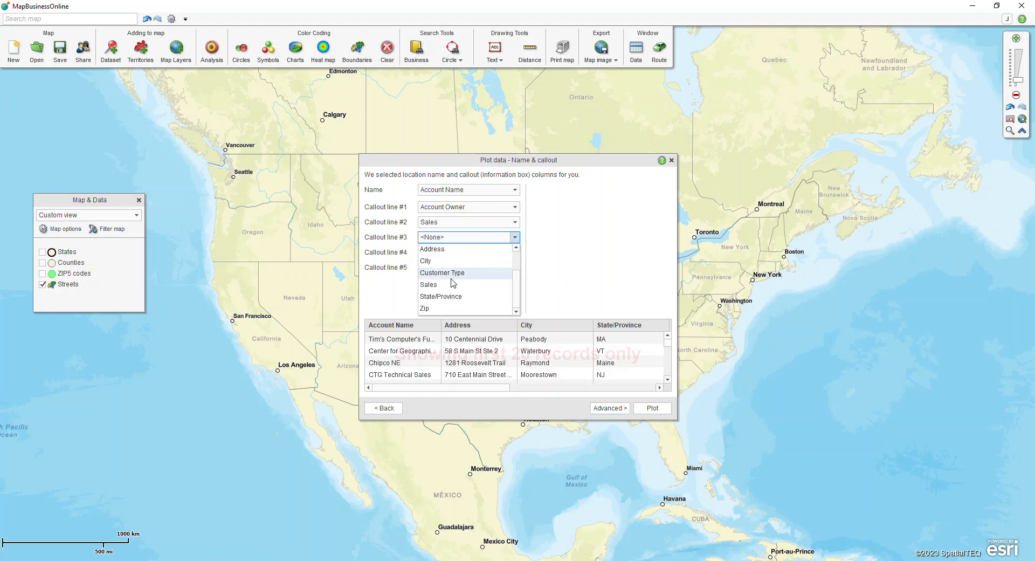
left_click(454, 274)
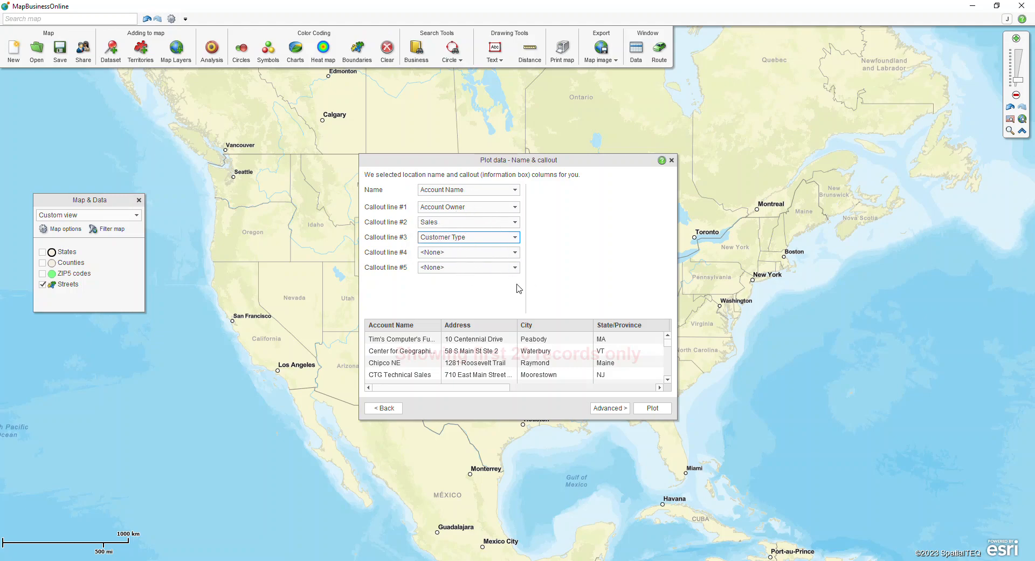
left_click(647, 414)
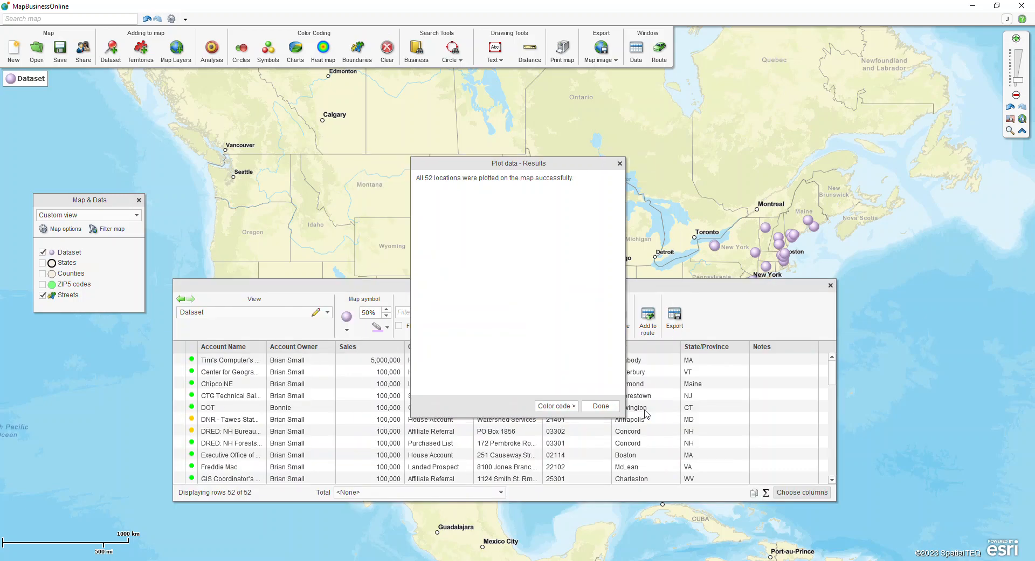
left_click(600, 406)
Bring the plotted locations in the eastern United States into clear view above the data window
left_click_drag(874, 226, 610, 159)
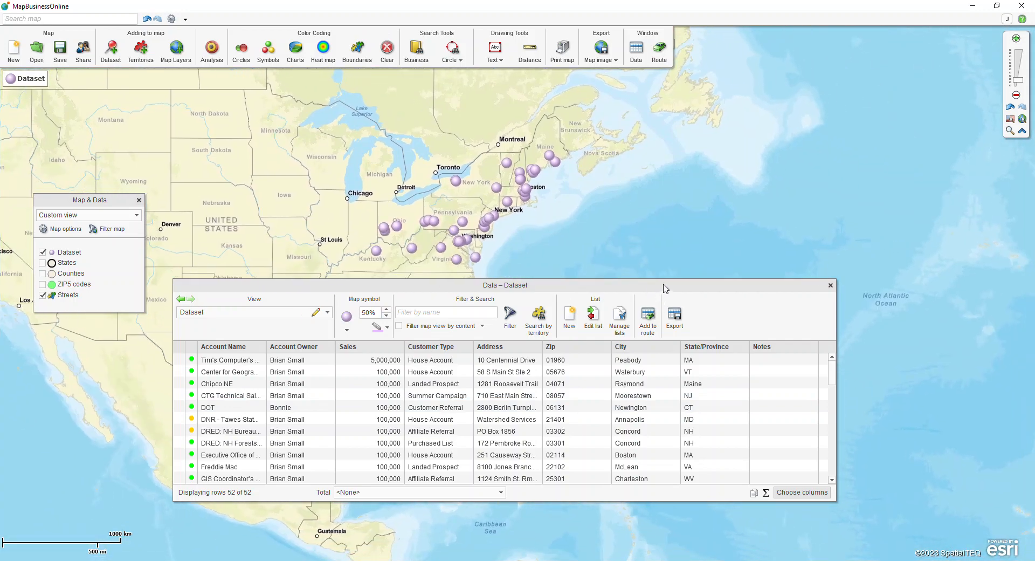
left_click_drag(604, 255, 610, 250)
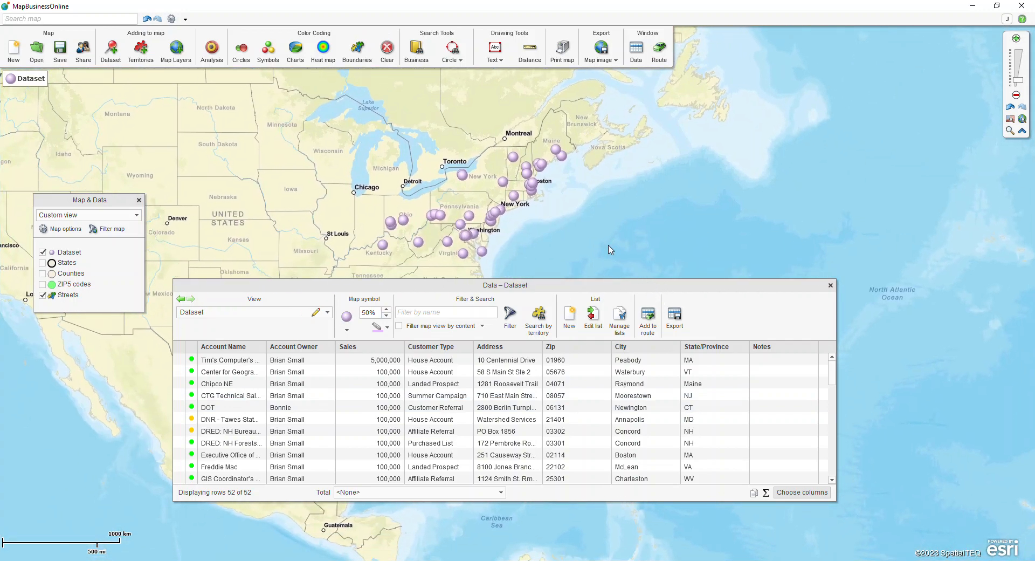
key("ctrl")
key("ctrl")
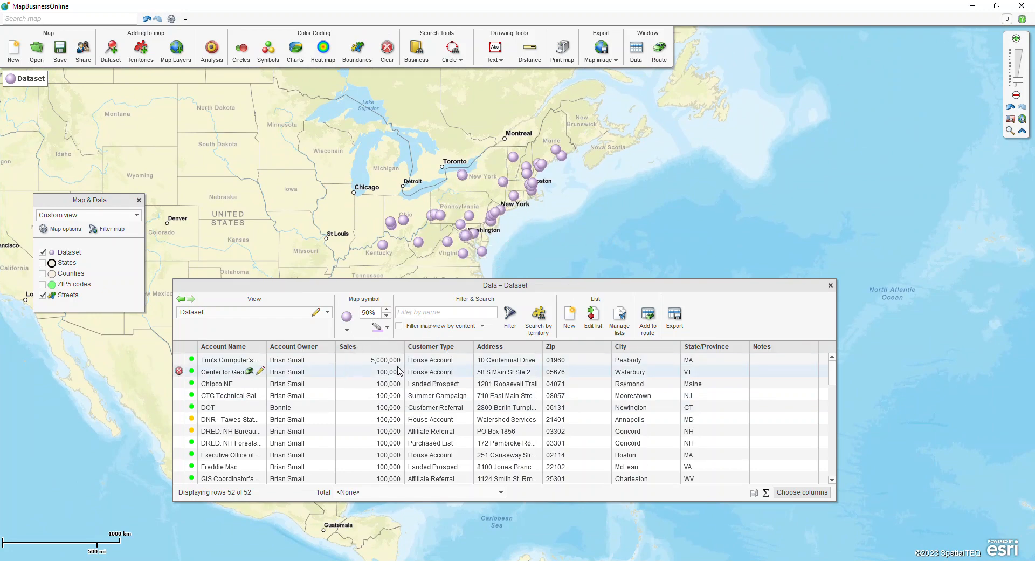
key("ctrl")
Close the data window and reopen it
left_click(830, 286)
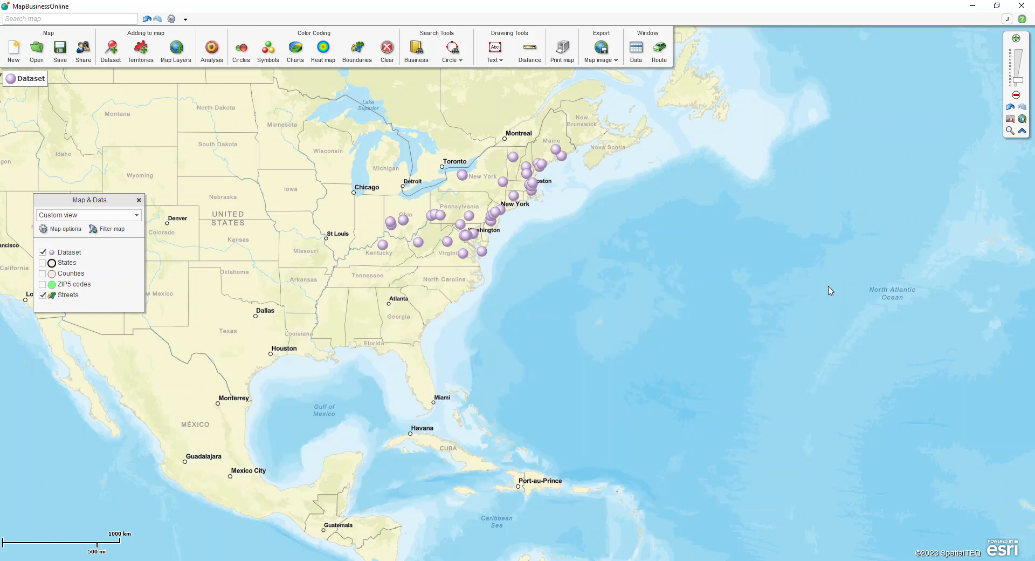
key("ctrl")
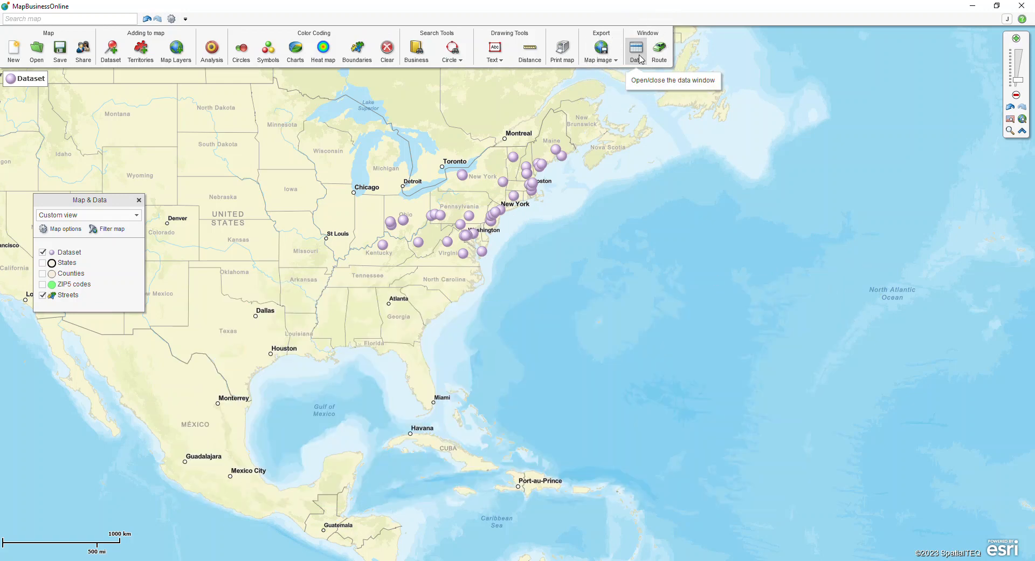
left_click(638, 56)
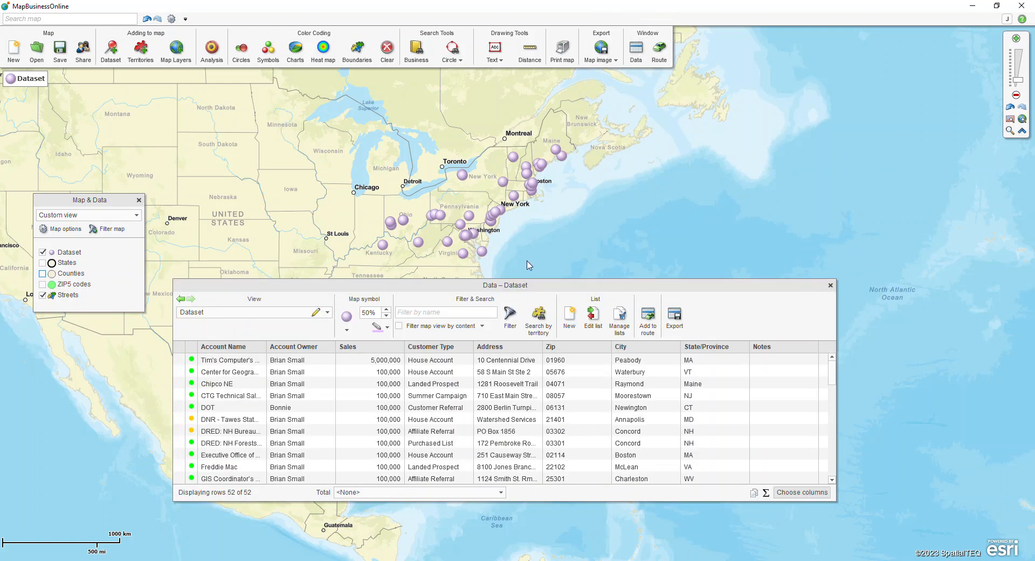
Check which datasets and boundary layers can be viewed in the data window, keeping Dataset selected
left_click(327, 313)
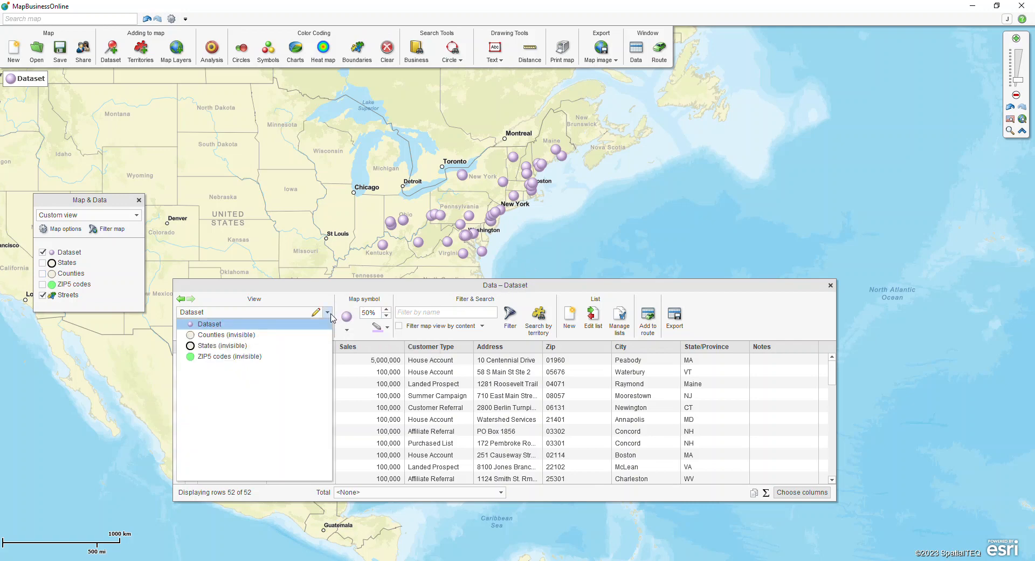
left_click(329, 314)
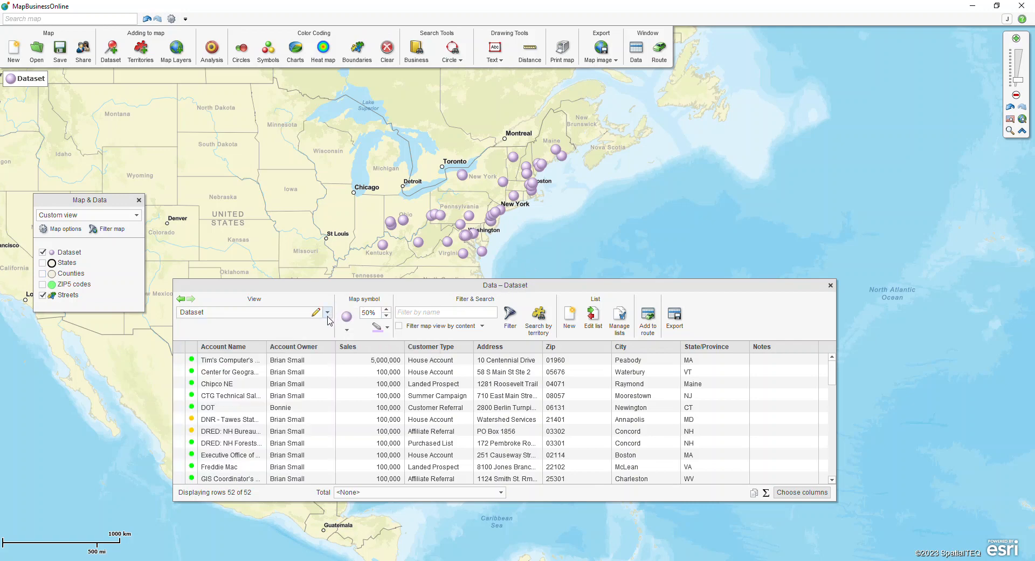
left_click(349, 413)
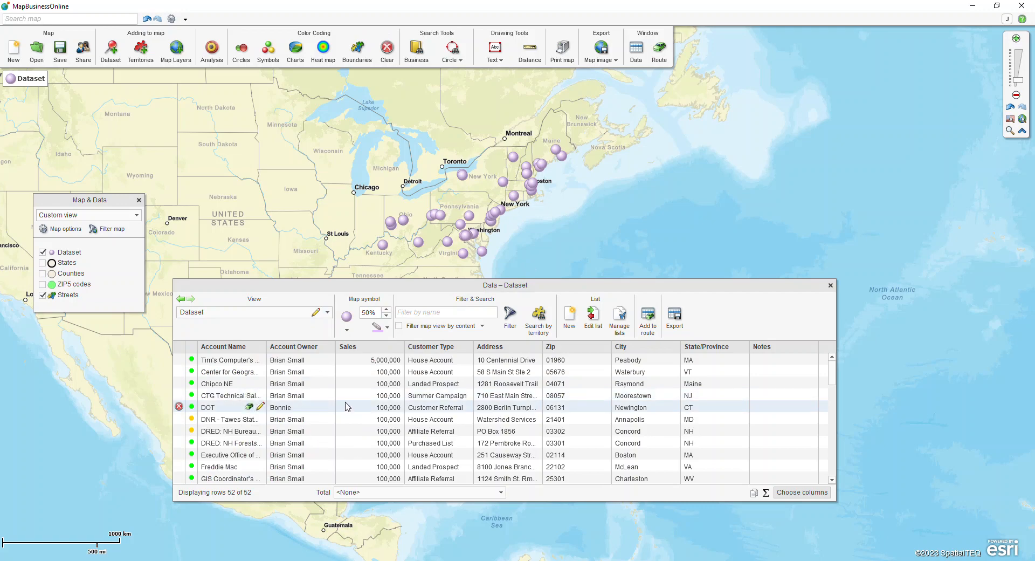
Set the dataset's map symbol size to 40% and its colour to dark blue
left_click(387, 317)
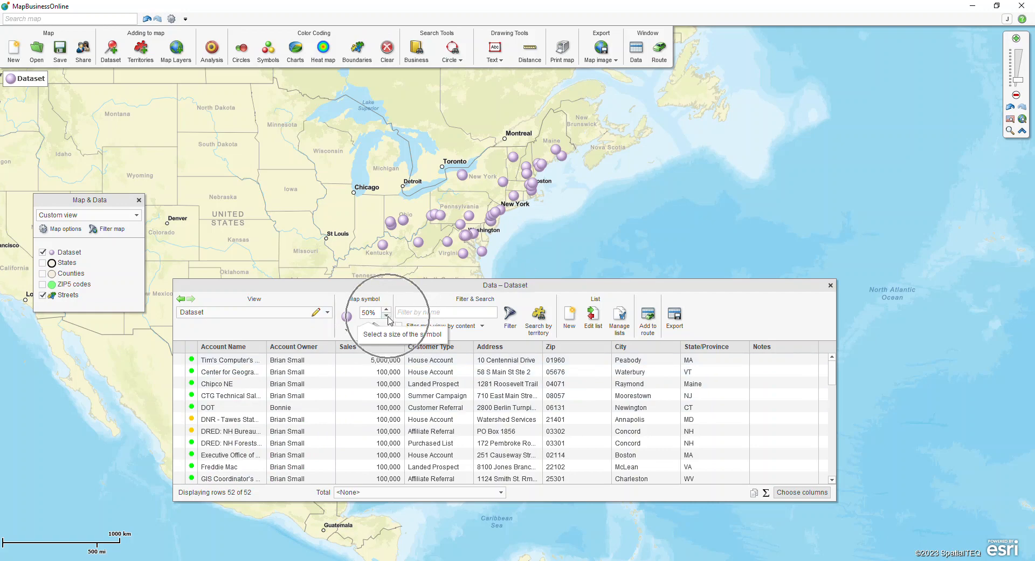
left_click(387, 327)
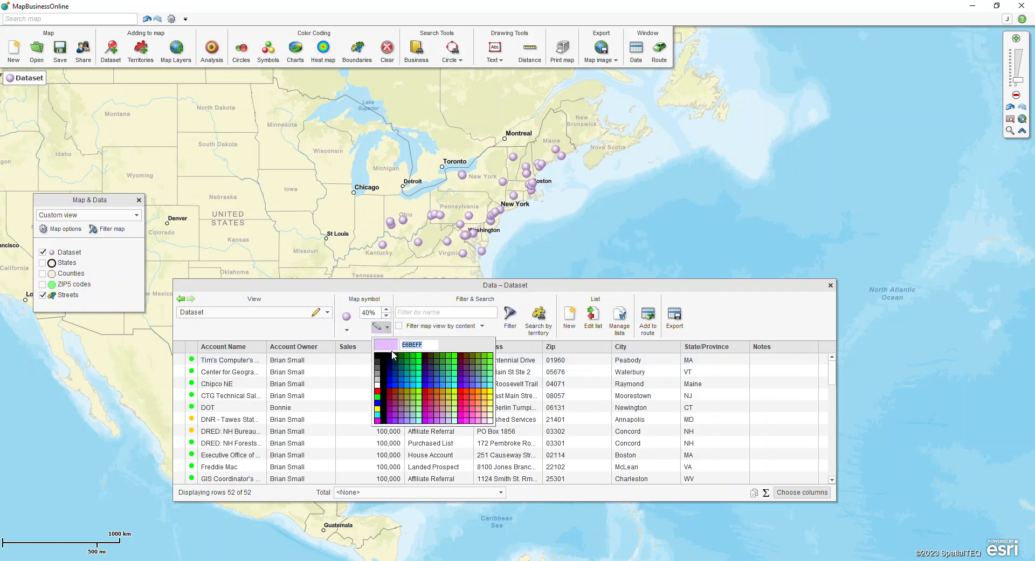
left_click(390, 380)
Look through the available map symbols for the dataset and the window for managing custom symbols, keeping the current symbol
left_click(347, 324)
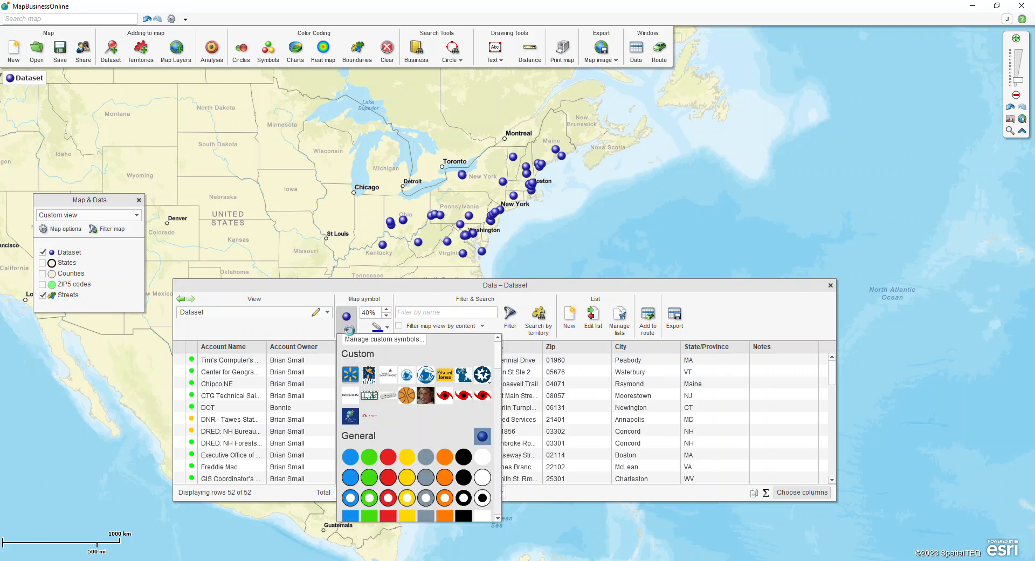
scroll(386, 428, "down", 10)
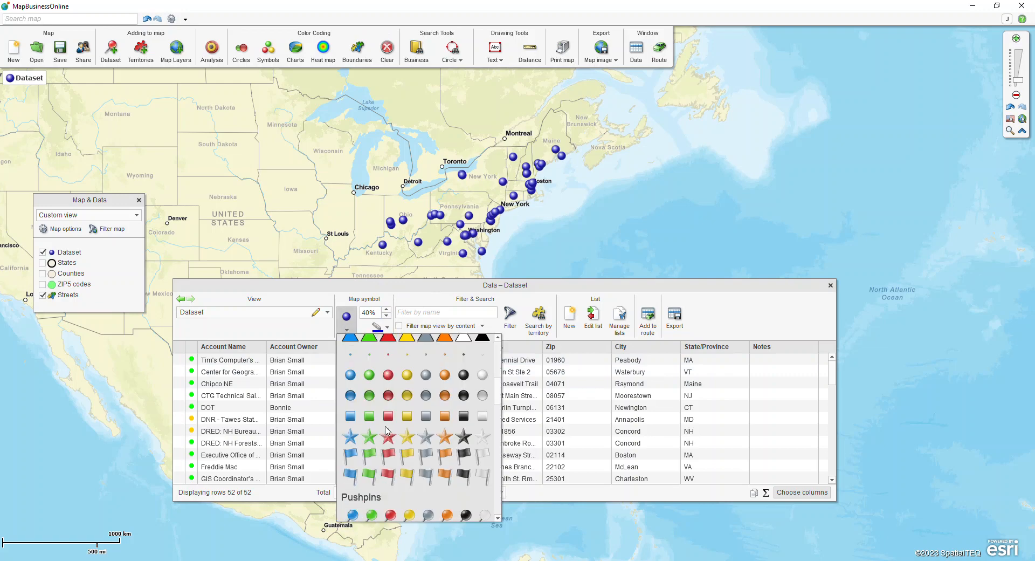
scroll(386, 430, "up", 10)
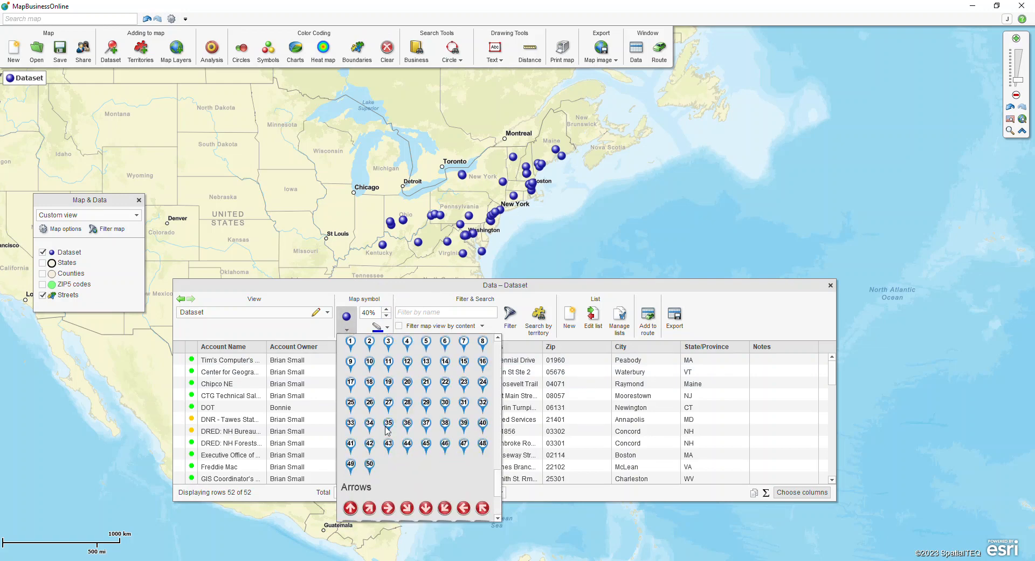
scroll(387, 429, "up", 2)
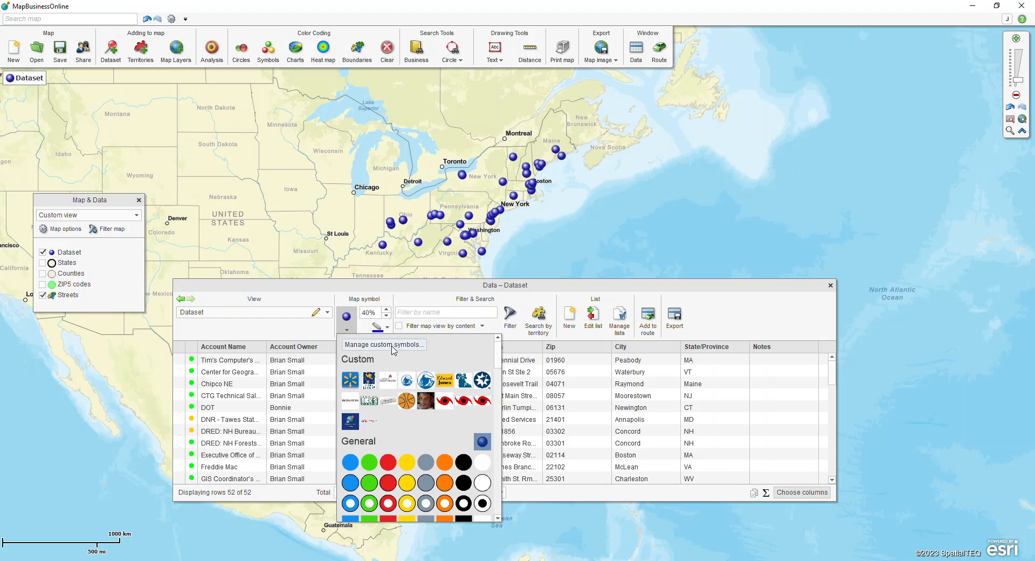
left_click(391, 344)
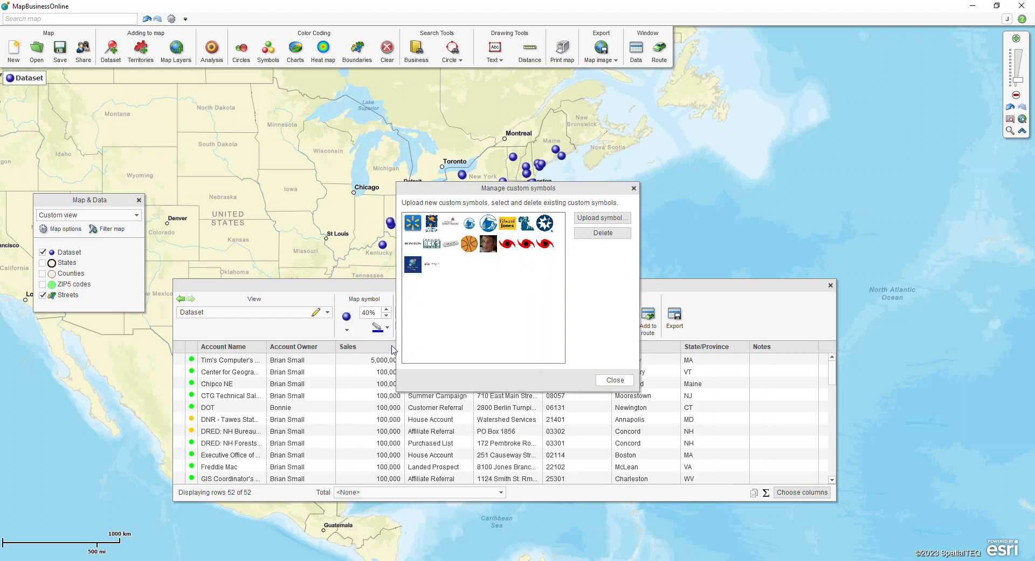
left_click(633, 189)
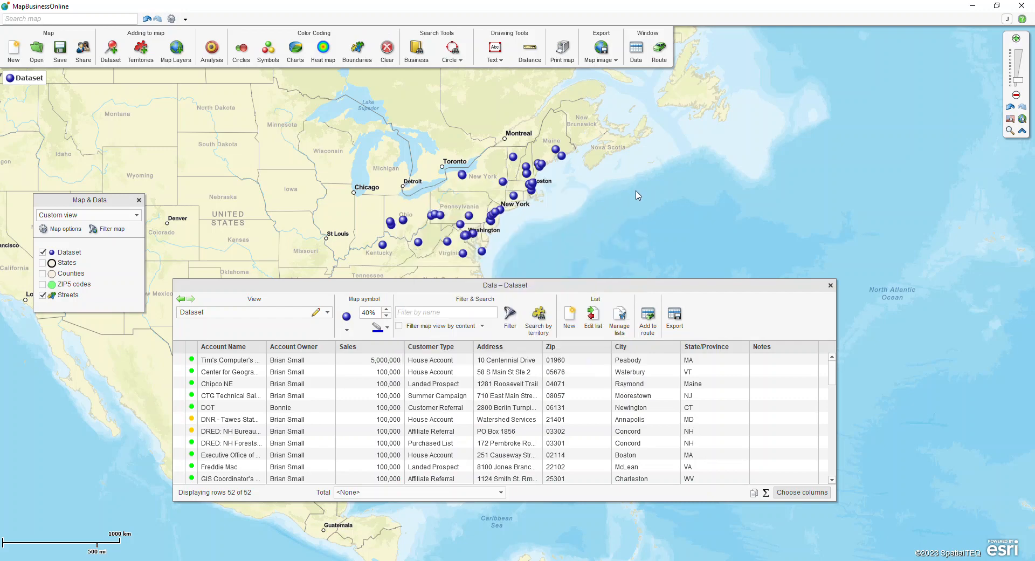
Filter the data rows to those whose Customer Type equals House Account
left_click(507, 317)
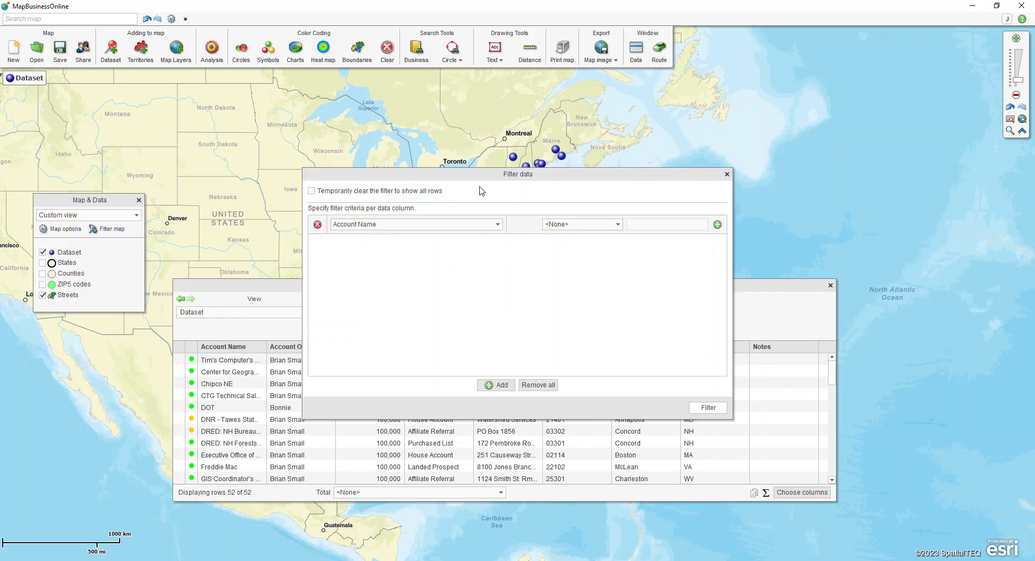
left_click_drag(478, 189, 656, 197)
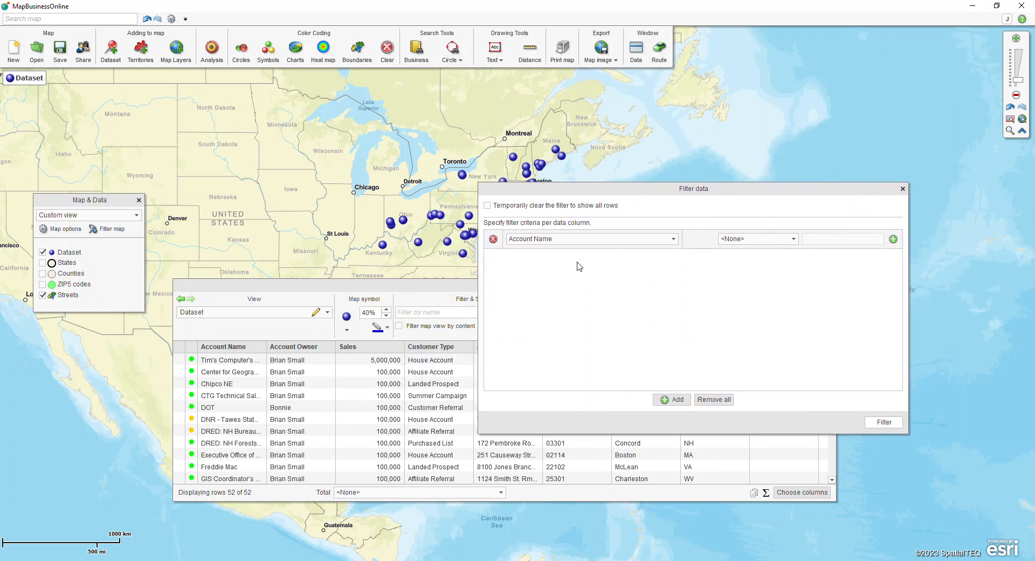
left_click(587, 239)
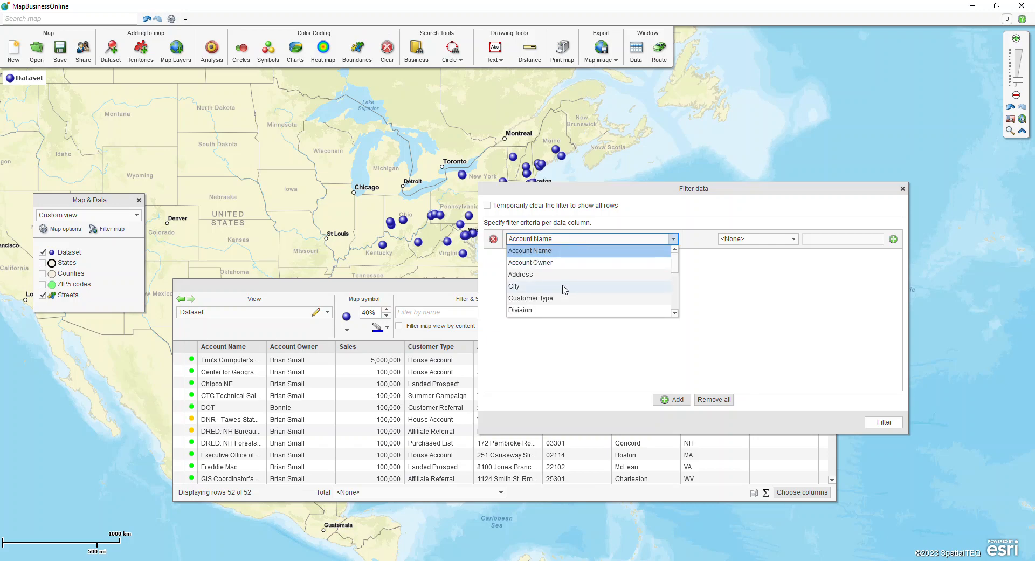
left_click(558, 298)
left_click(741, 239)
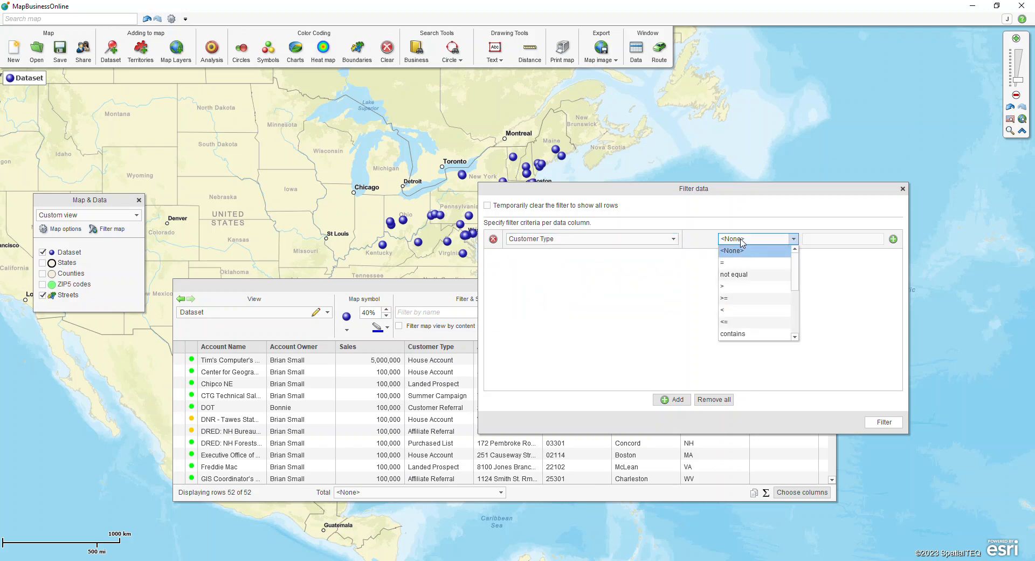
left_click(733, 263)
left_click(825, 241)
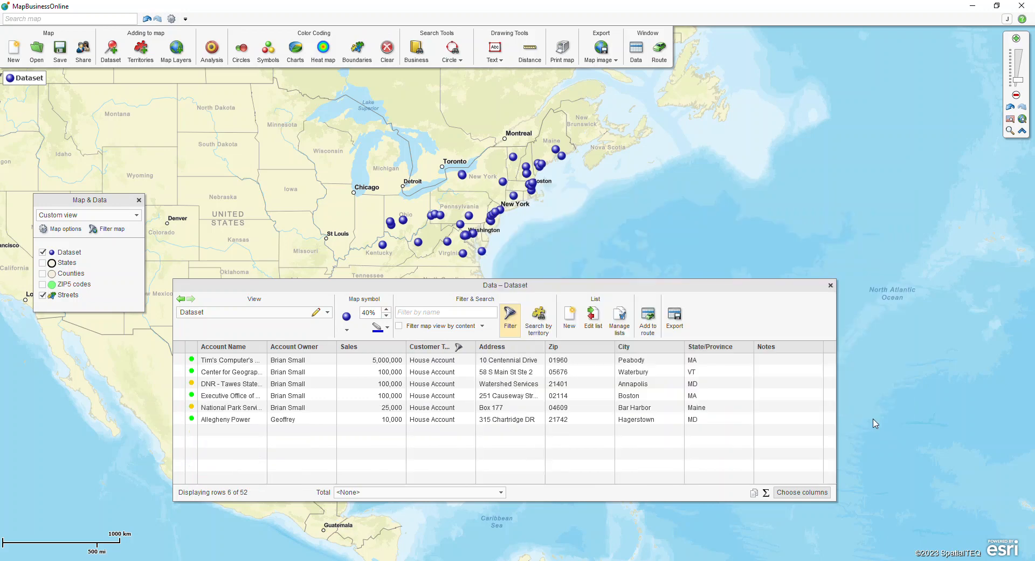
left_click(884, 421)
Limit the map to the filtered House Account records by content and switch that map filtering back off
left_click(426, 423)
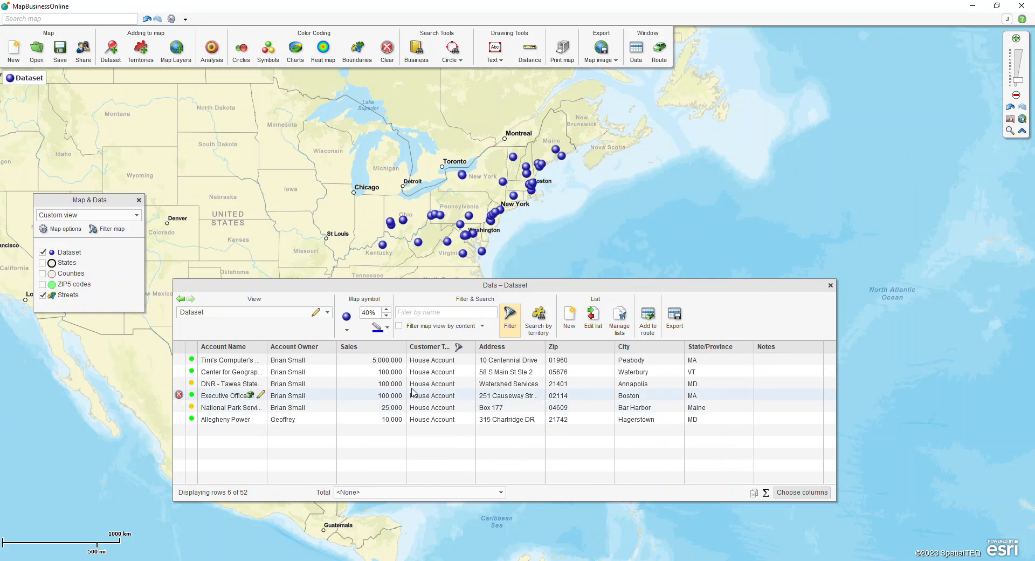
left_click(400, 326)
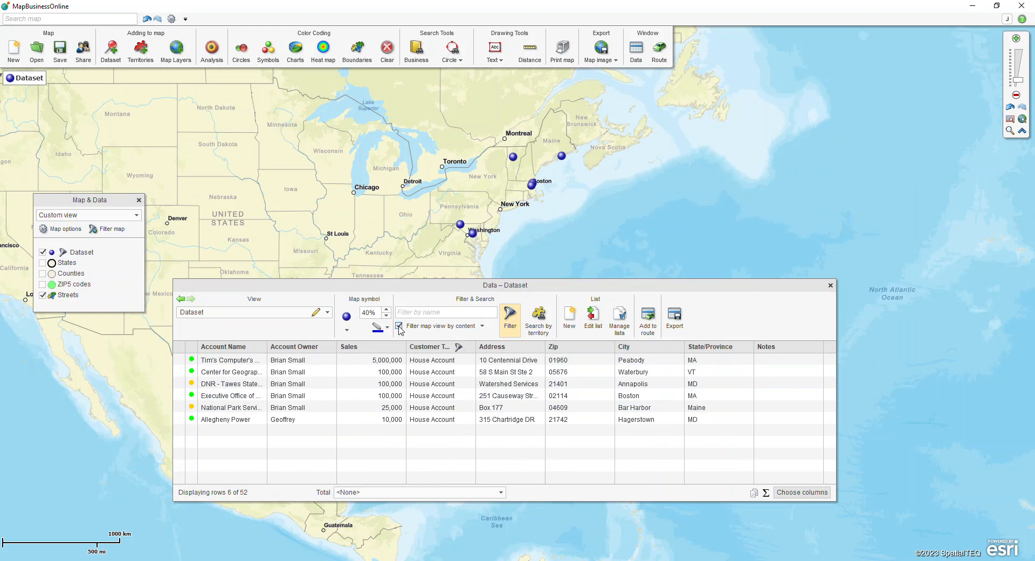
left_click(399, 326)
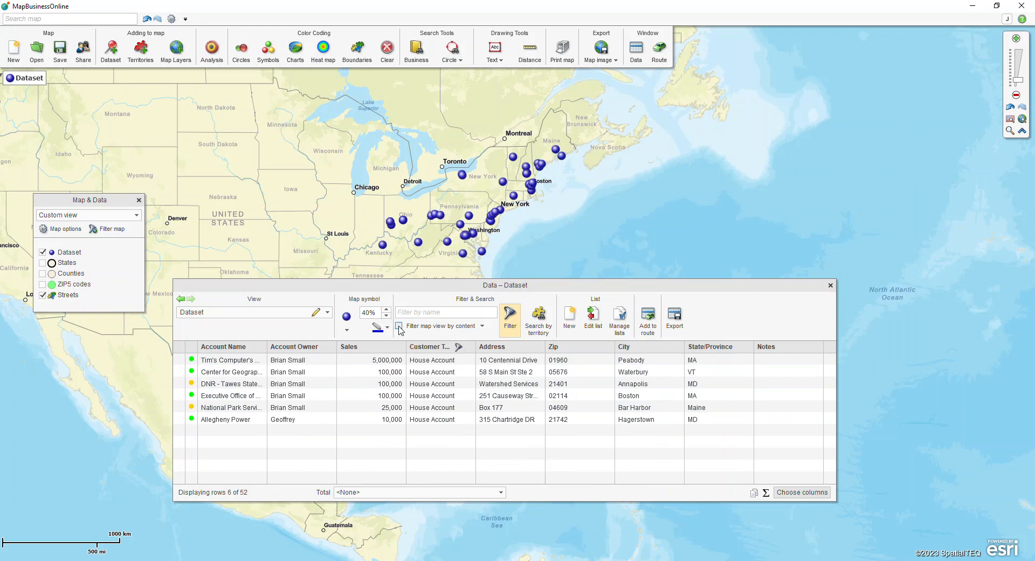
Remove the Customer Type criterion and clear the dataset's filter
left_click(509, 319)
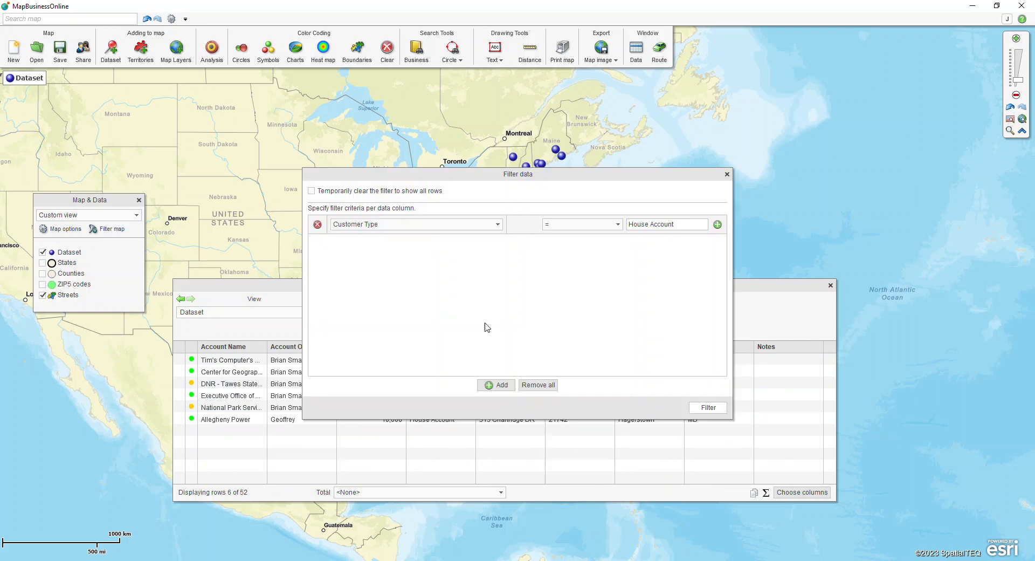
left_click(317, 224)
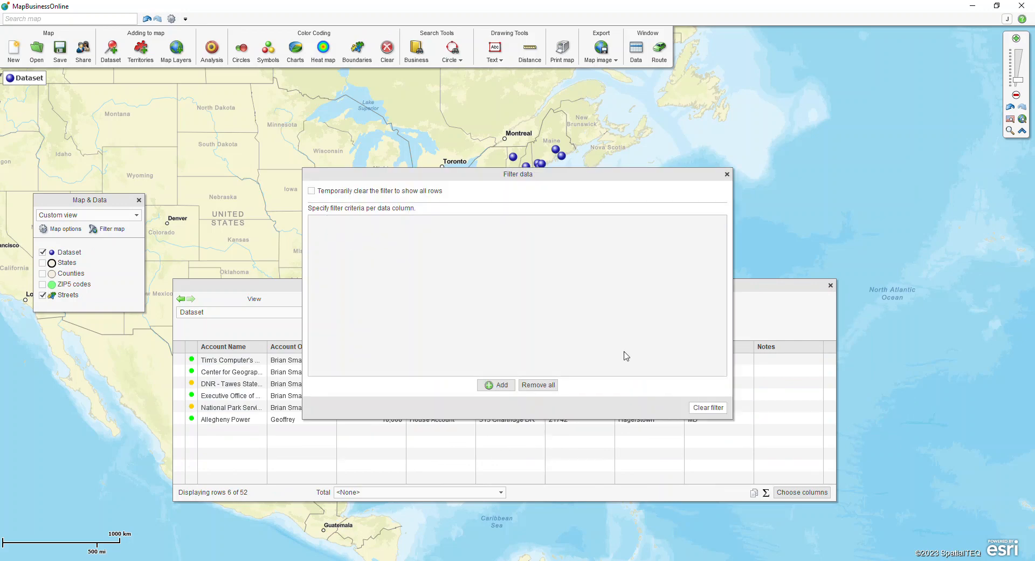
left_click(701, 410)
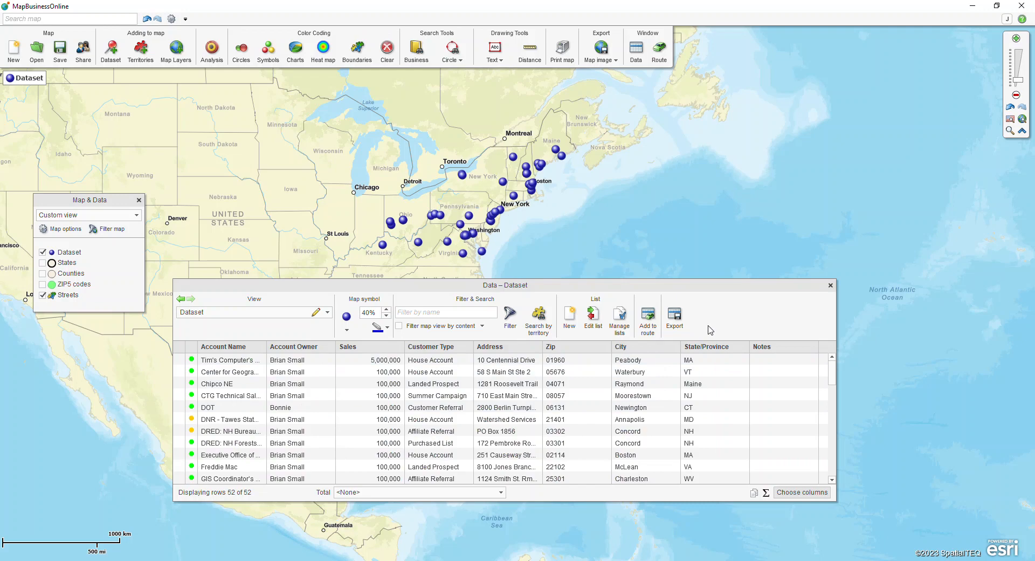
Close the data window to leave the full map in view
key("ctrl")
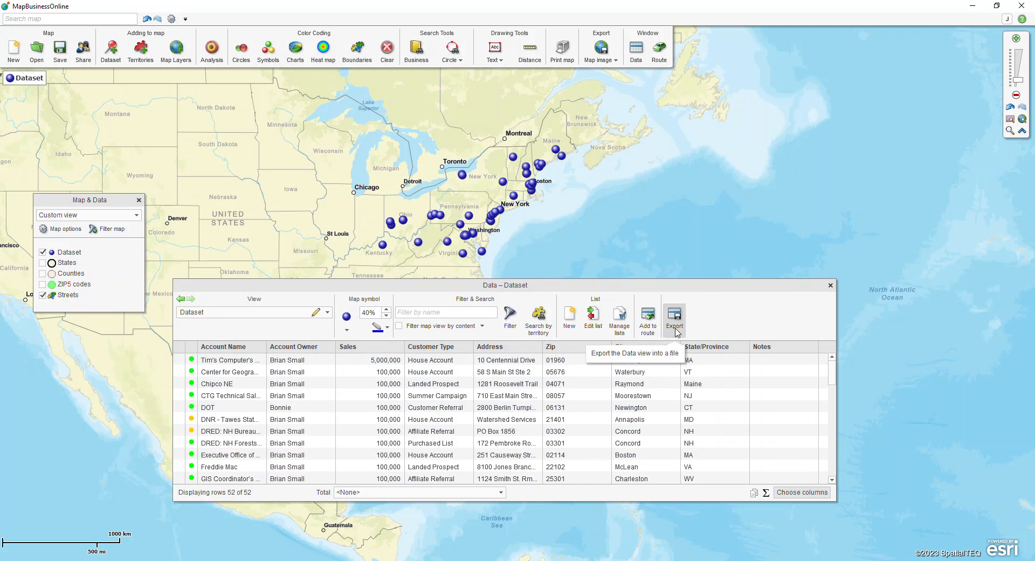
key("ctrl")
left_click(830, 285)
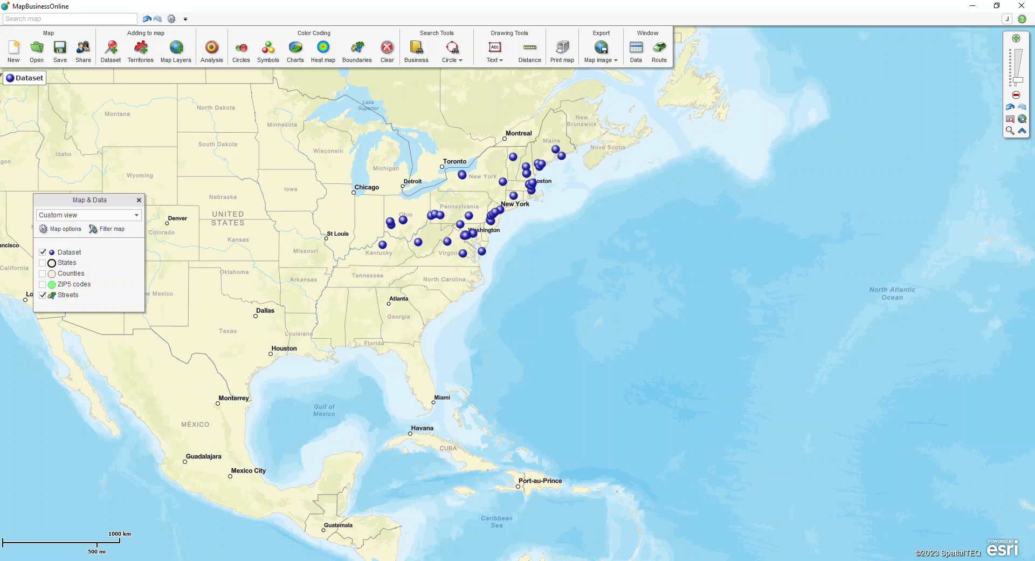